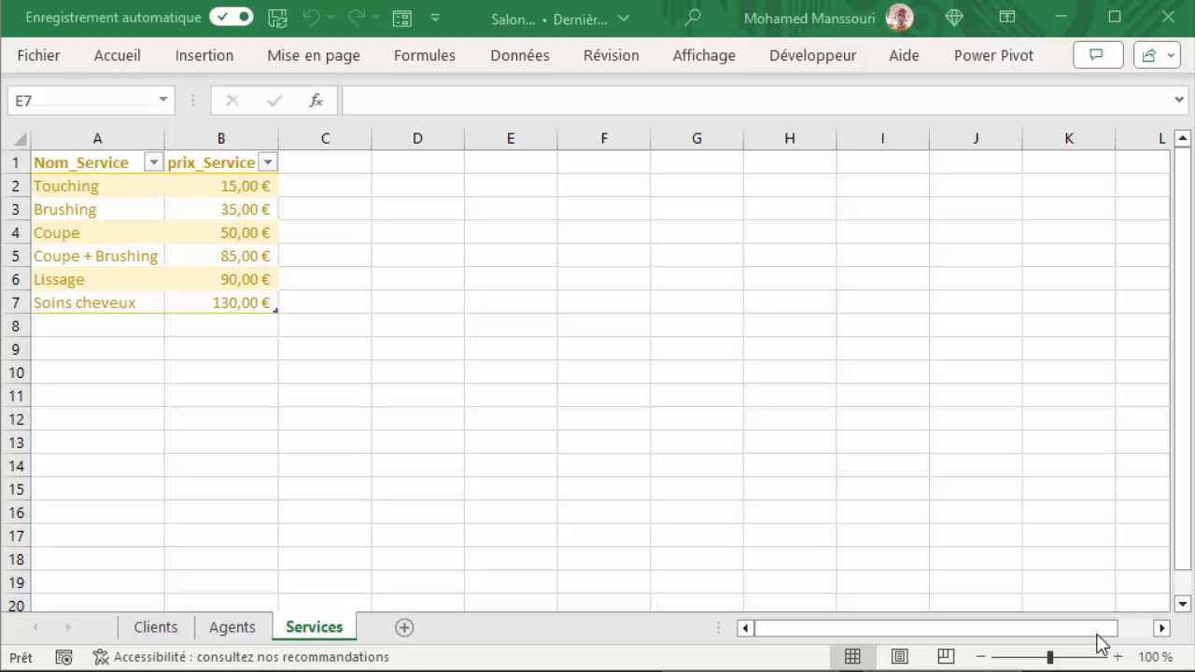
Step: Add a new worksheet after Services and name it Listing
{"action": "left_click", "coordinate": [402, 628]}
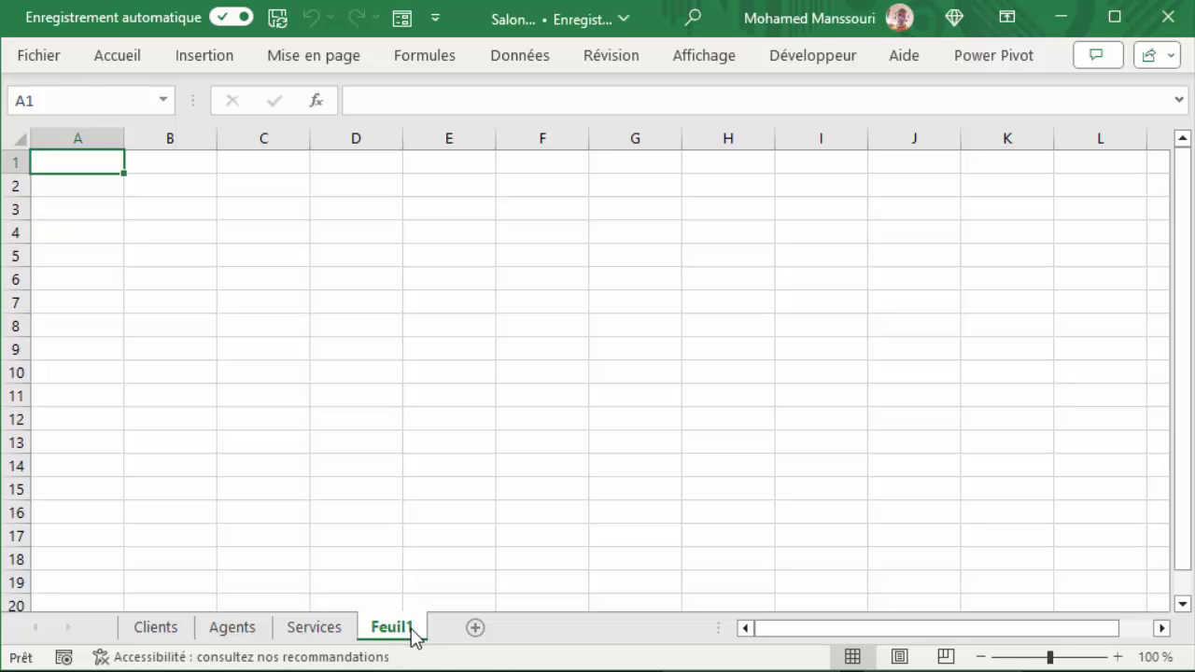
{"action": "double_click", "coordinate": [412, 630]}
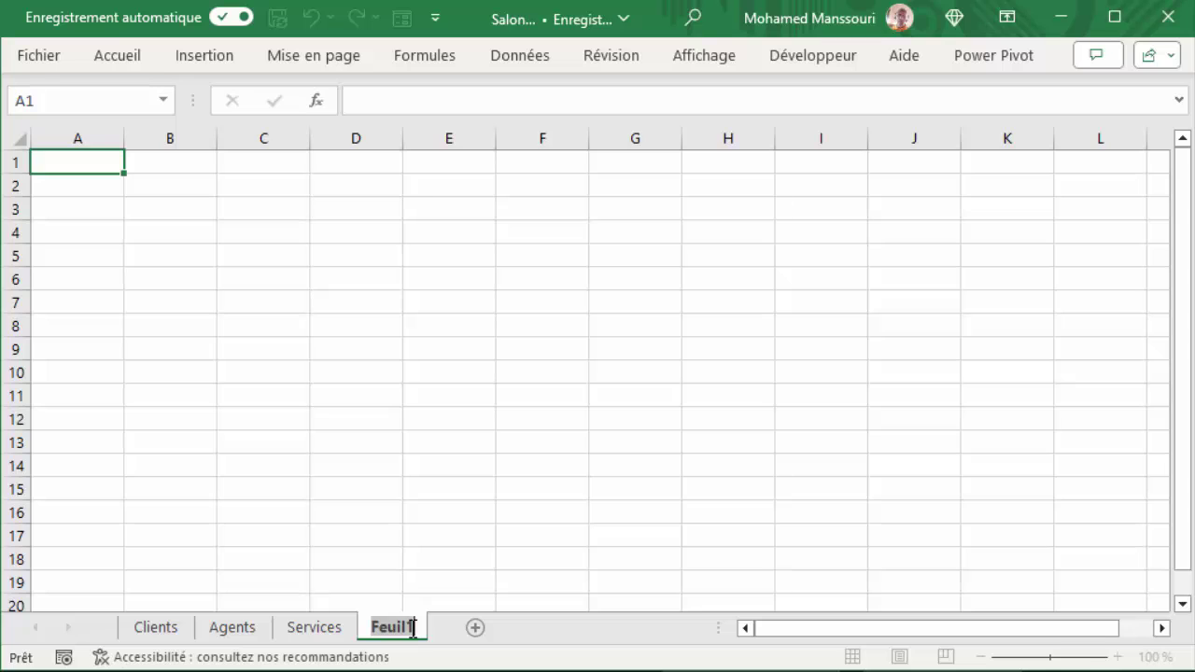
{"action": "type", "text": "Li"}
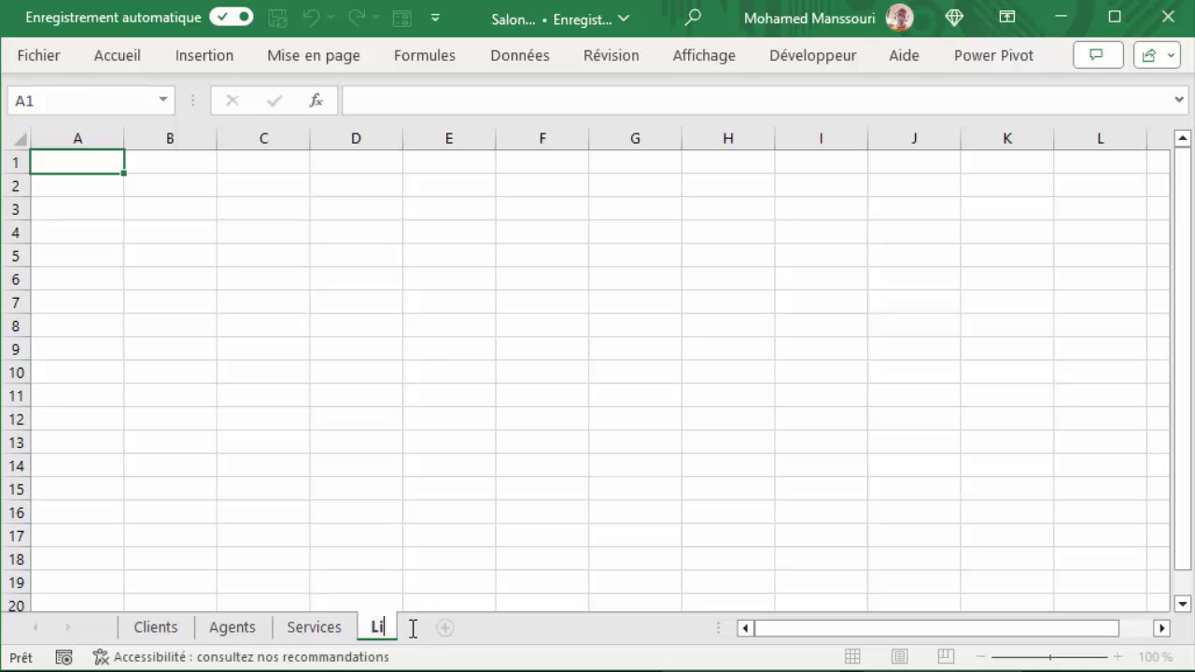
{"action": "type", "text": "sting"}
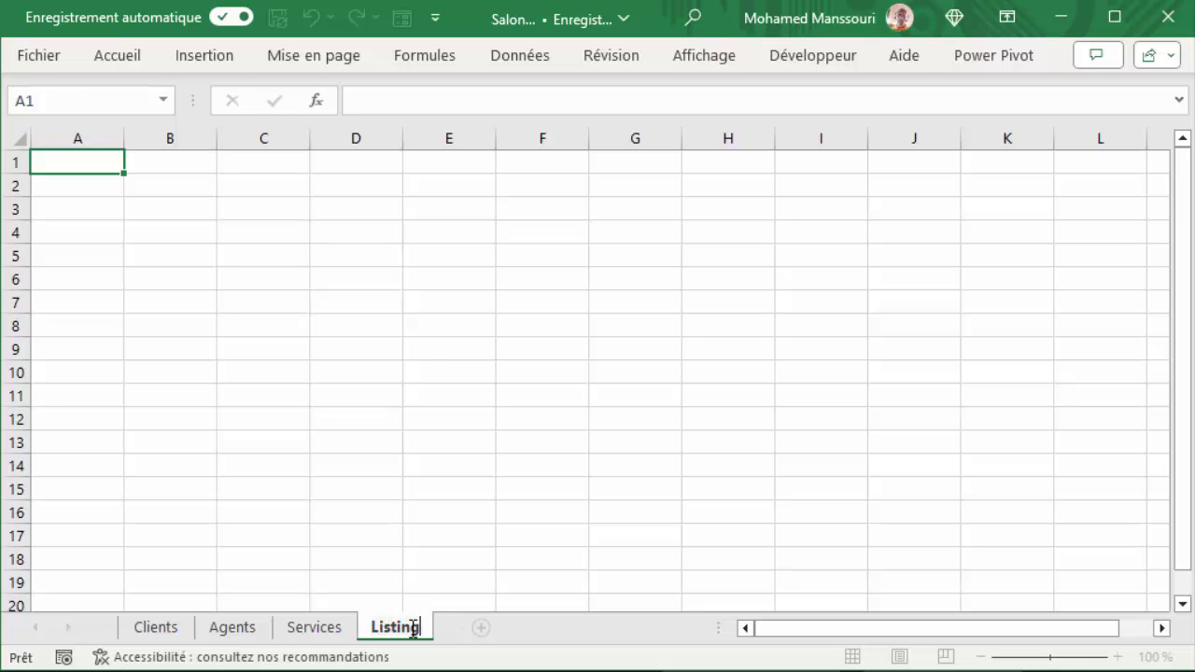
{"action": "key", "text": "Return"}
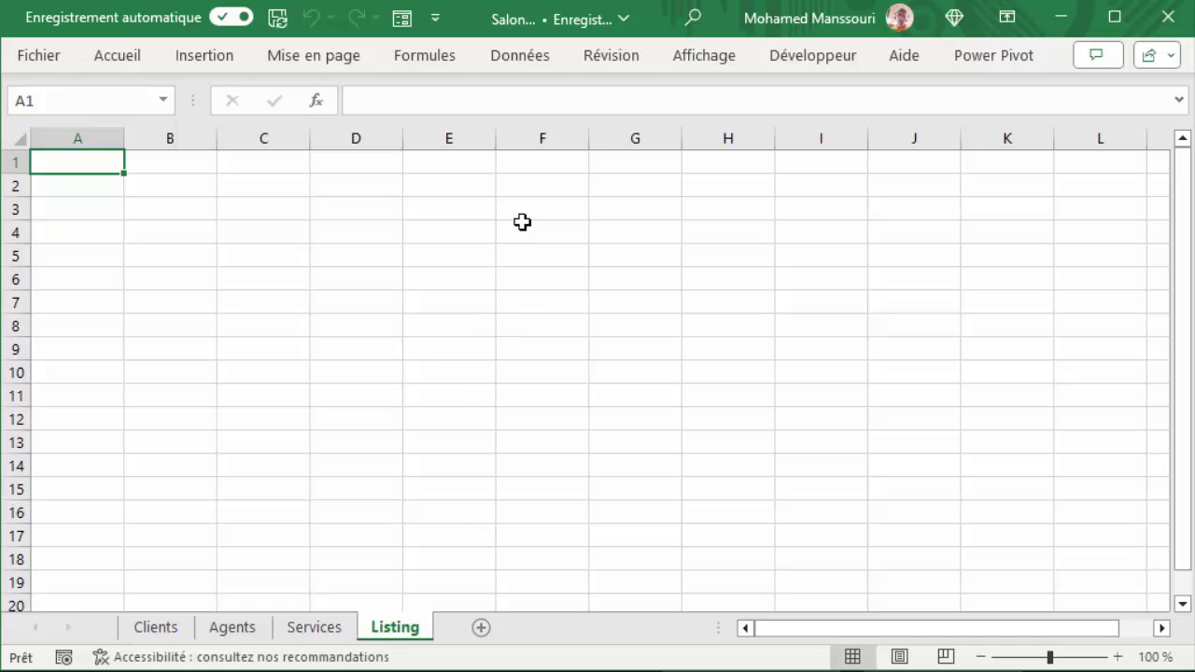
Step: Import the text file listingSalonCoiffure.csv from the SalonCoiffure folder as a text/CSV data source
{"action": "left_click", "coordinate": [529, 59]}
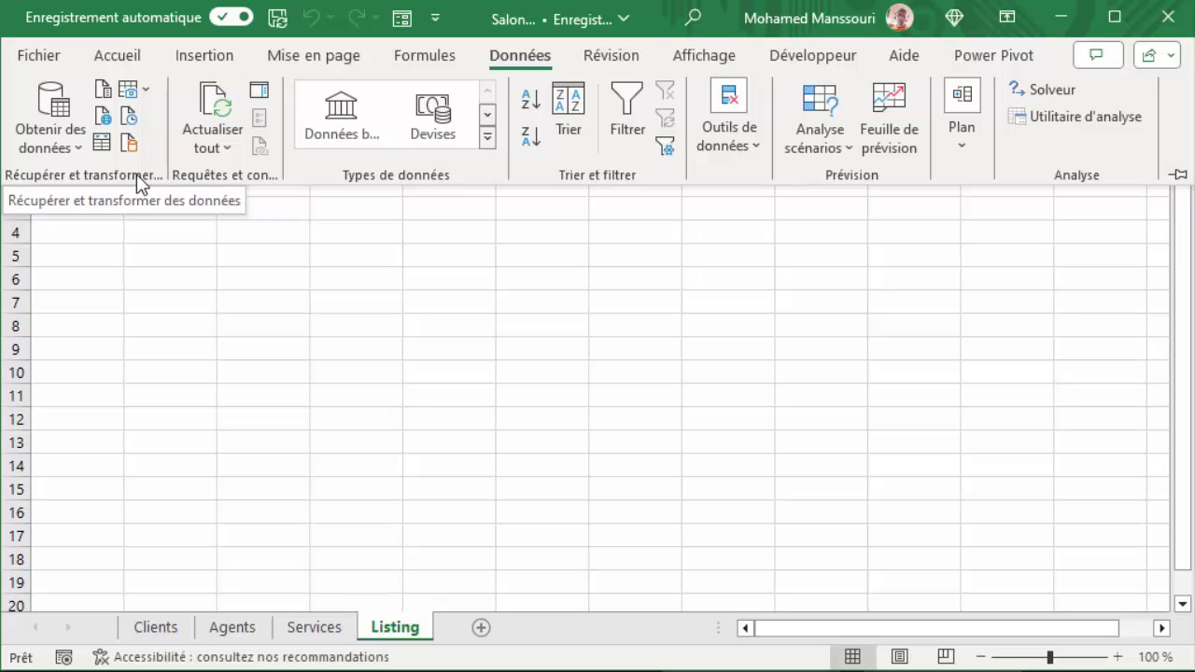
{"action": "left_click", "coordinate": [80, 152]}
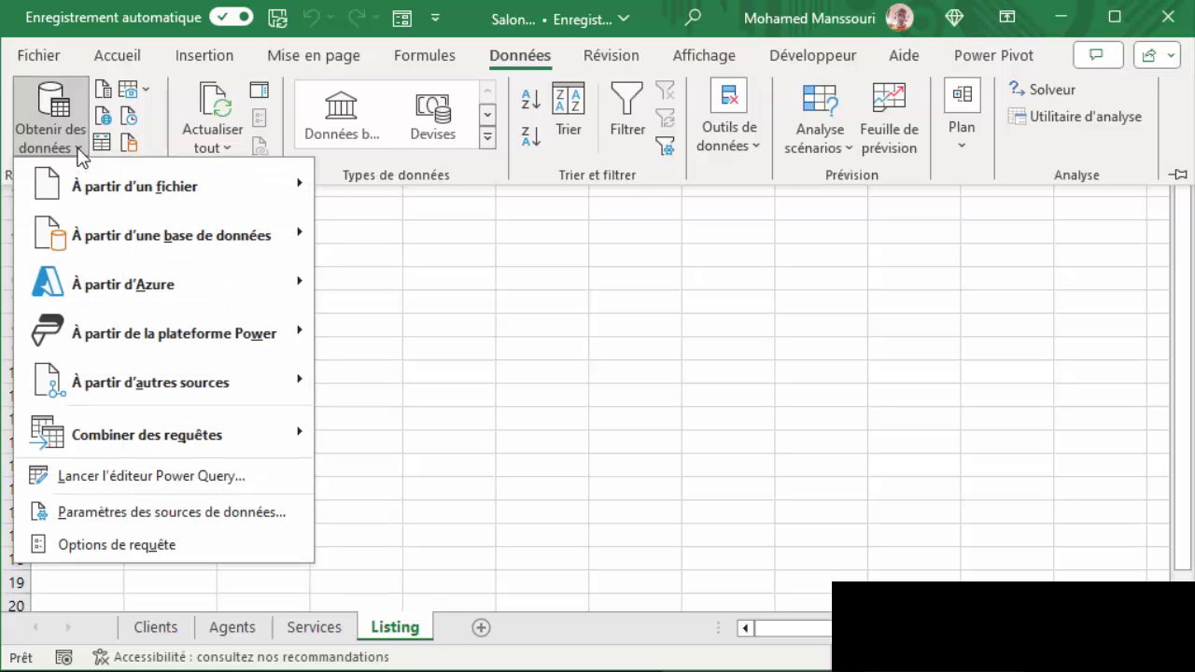
{"action": "mouse_move", "coordinate": [108, 191]}
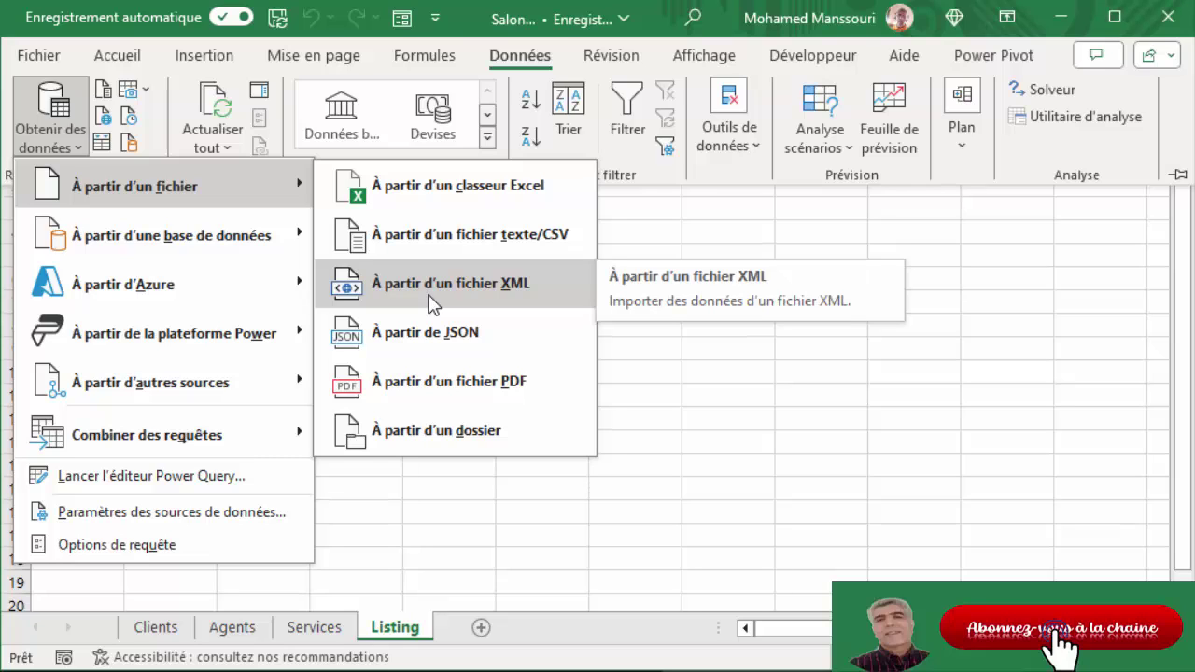
{"action": "left_click", "coordinate": [468, 239]}
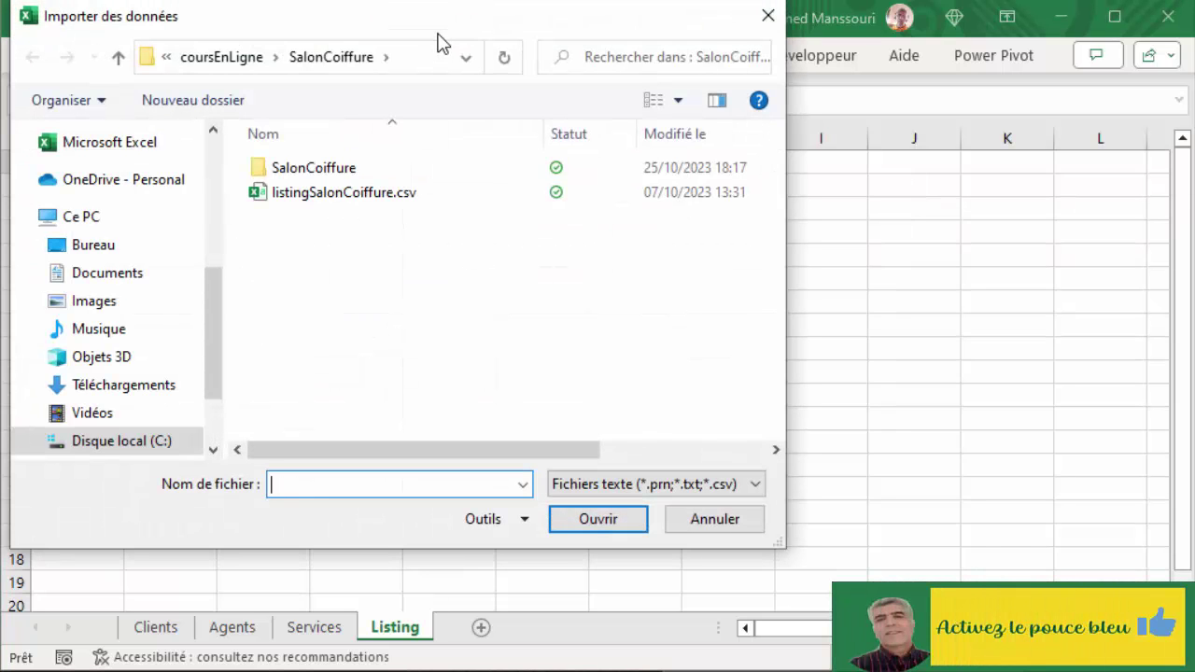
{"action": "left_click_drag", "start_coordinate": [439, 31], "coordinate": [523, 53]}
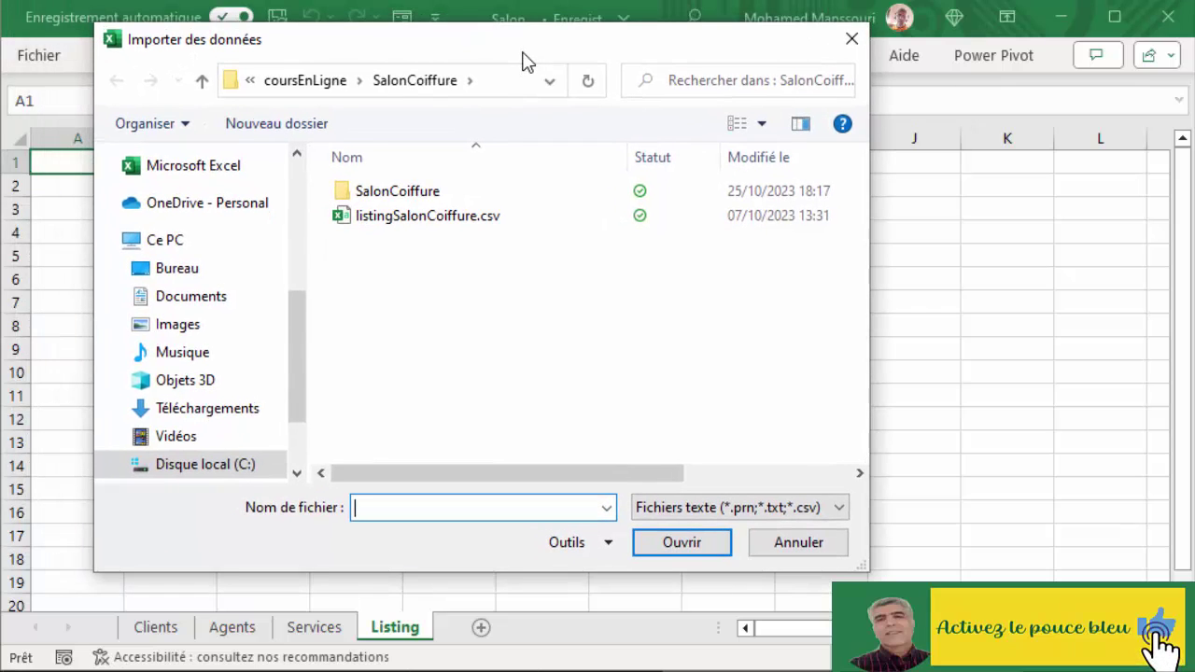
{"action": "left_click", "coordinate": [447, 224]}
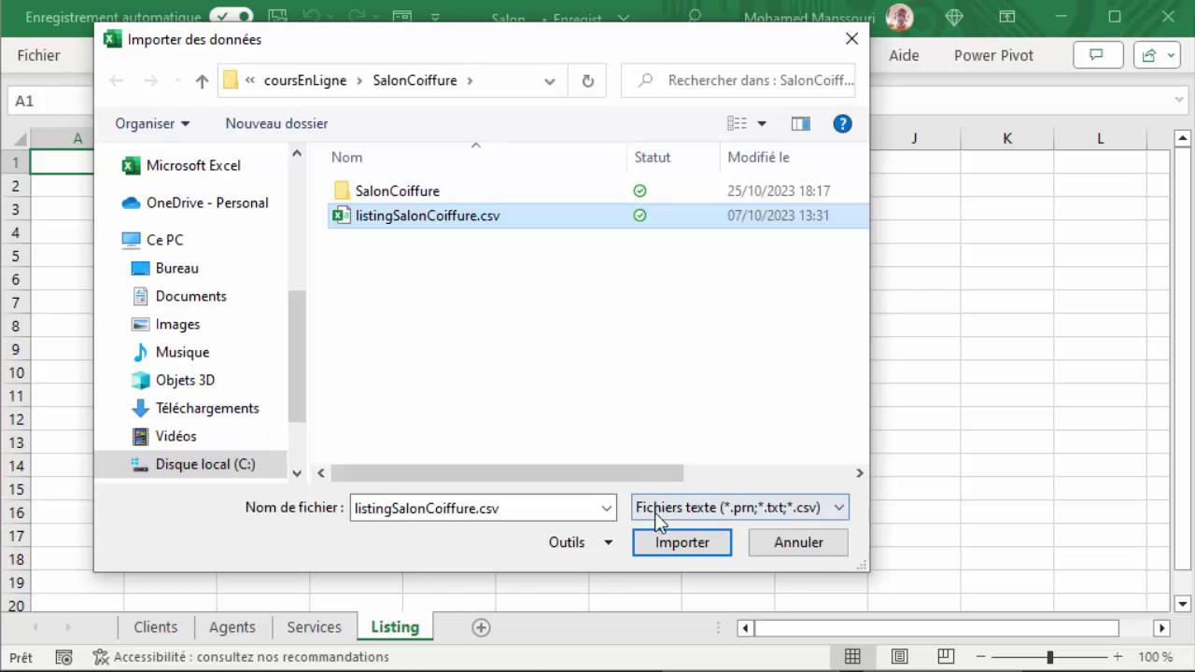
{"action": "left_click", "coordinate": [663, 543]}
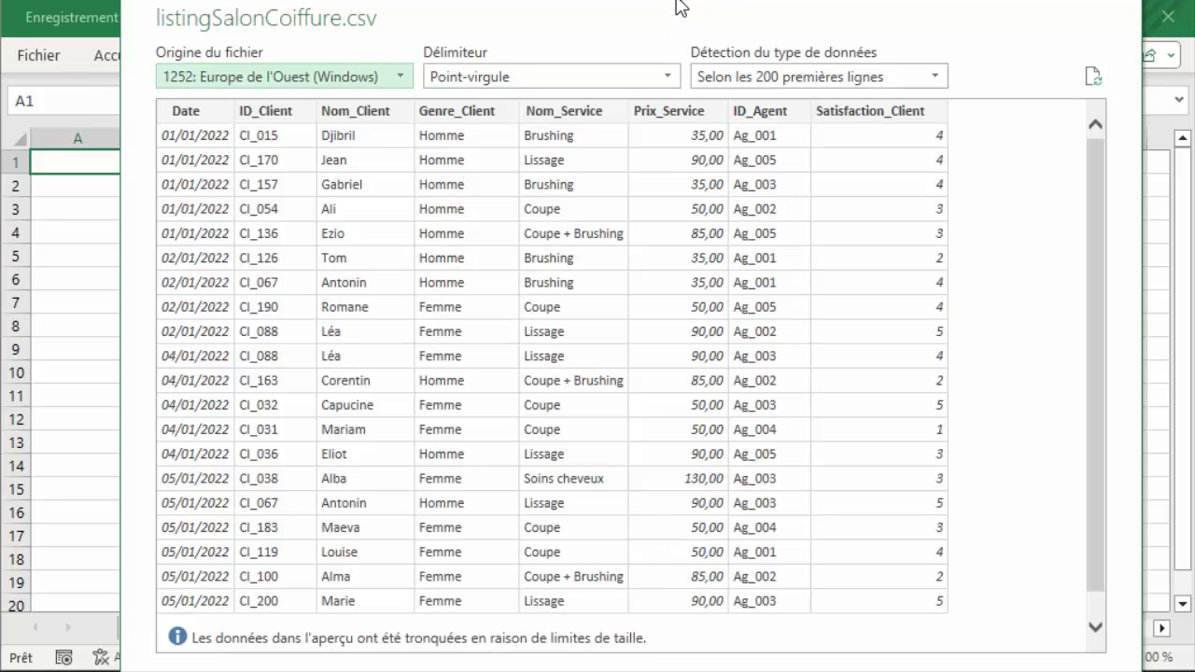
Step: Load the CSV data as a table into the existing Listing worksheet, starting at cell A1
{"action": "mouse_move", "coordinate": [680, 7]}
{"action": "left_mouse_down"}
{"action": "mouse_move", "coordinate": [669, 39]}
{"action": "mouse_move", "coordinate": [668, 10]}
{"action": "left_mouse_up"}
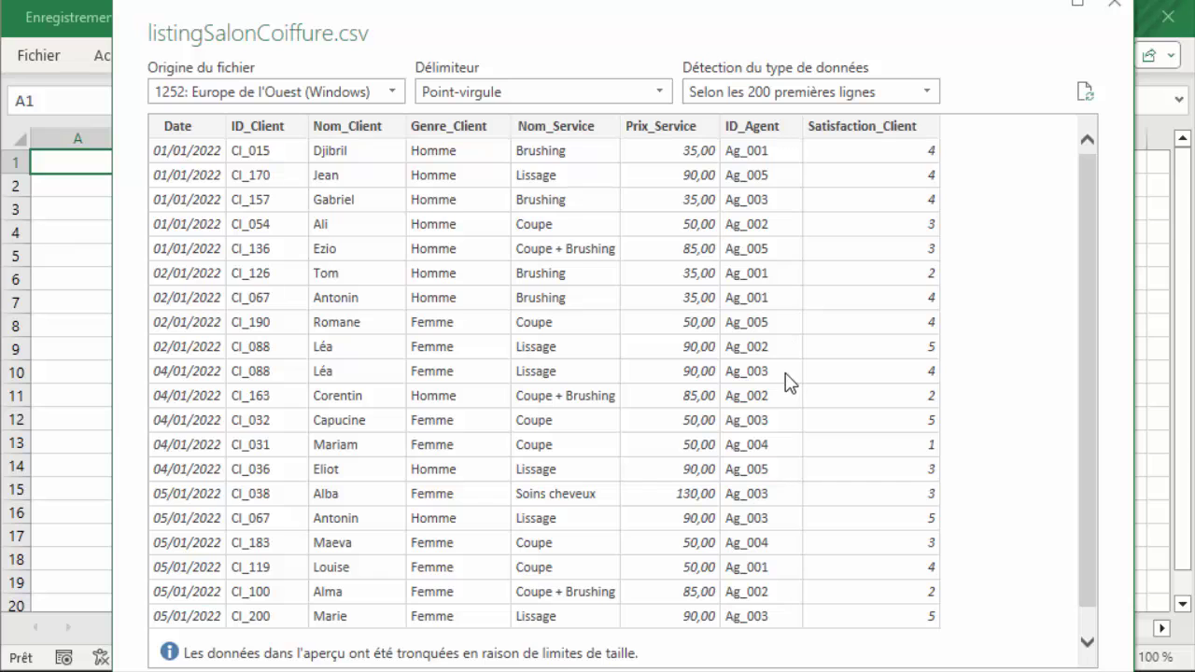
{"action": "double_click", "coordinate": [805, 9]}
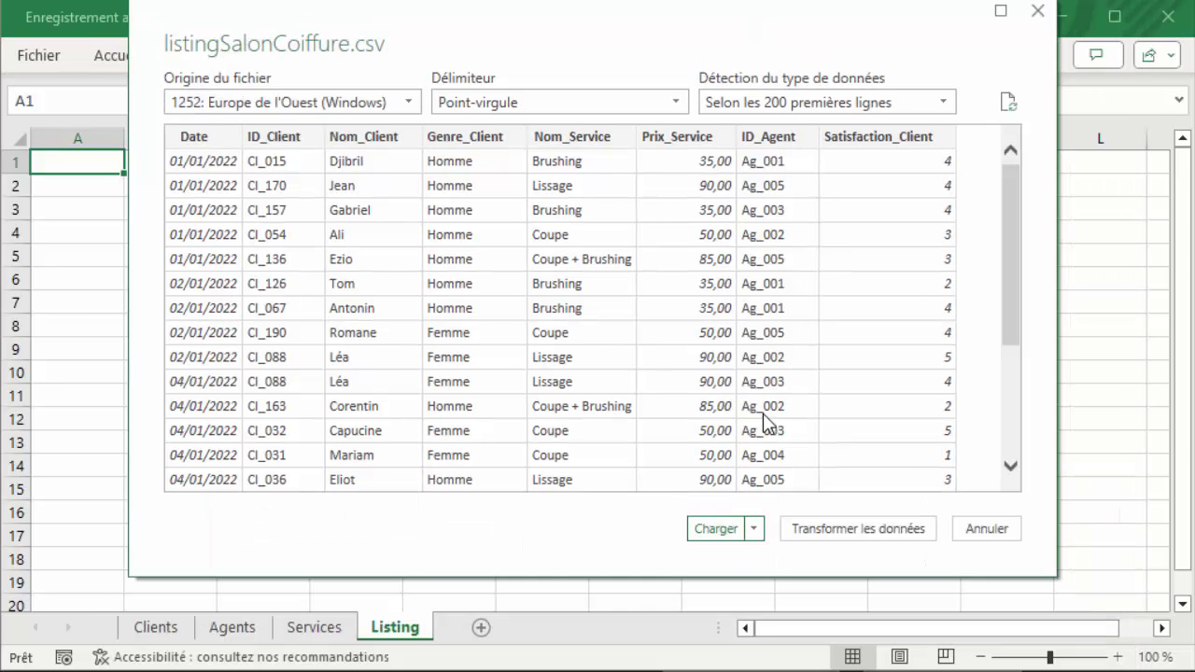
{"action": "left_click", "coordinate": [755, 532]}
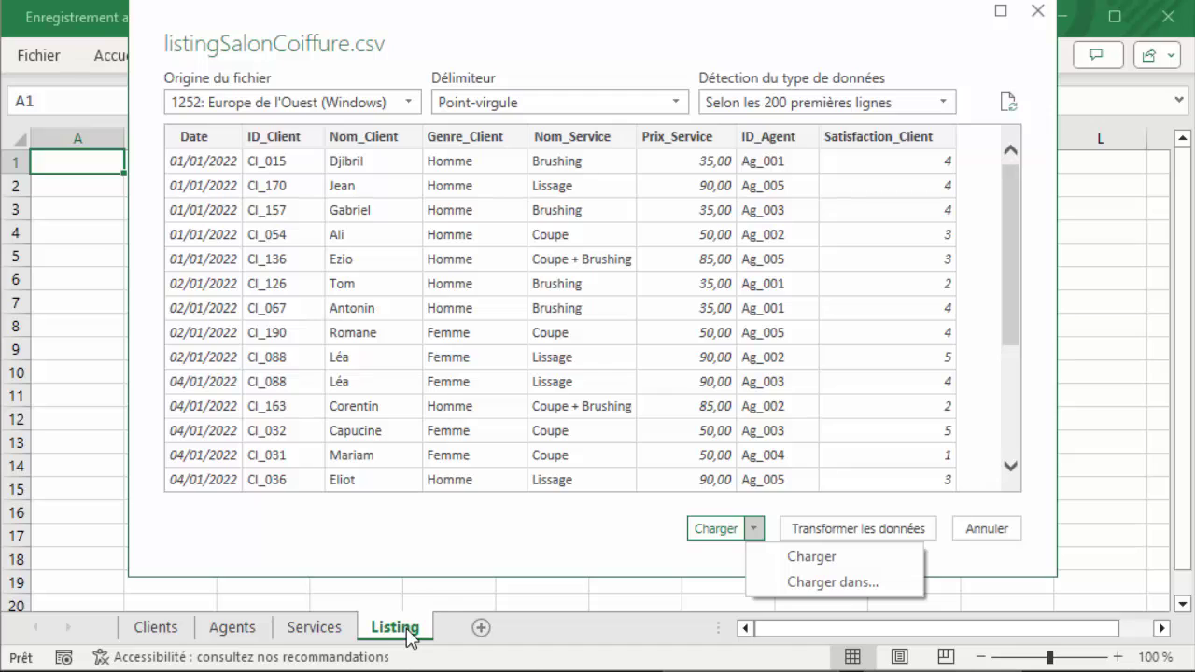
{"action": "left_click", "coordinate": [833, 583]}
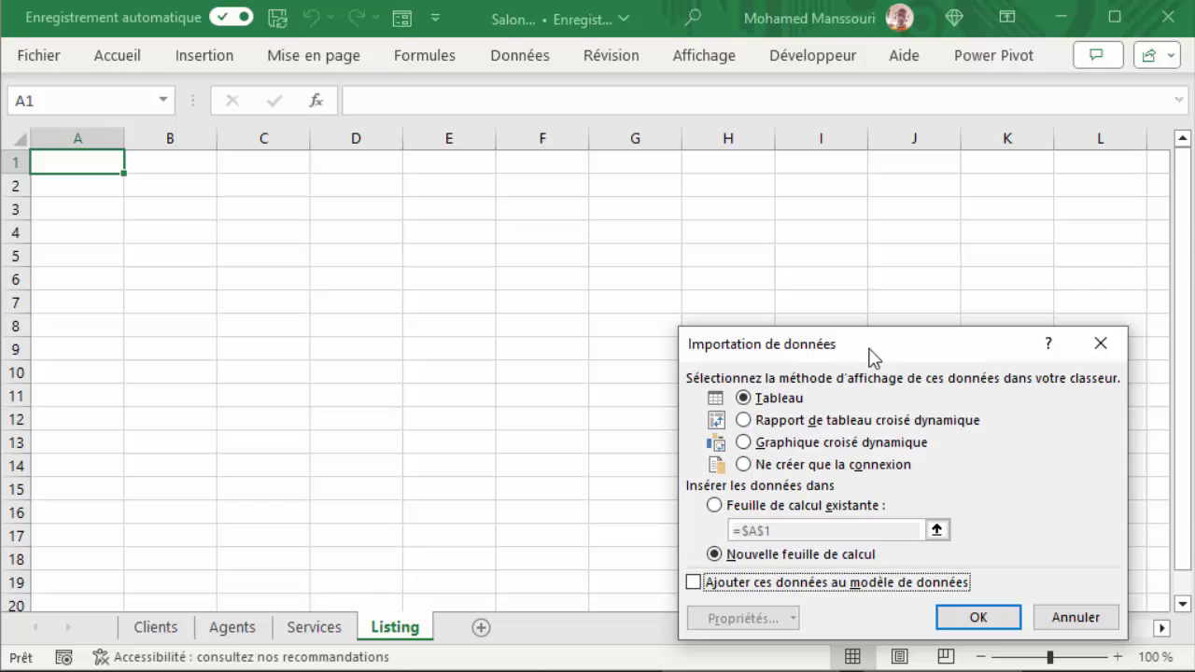
{"action": "left_click_drag", "start_coordinate": [885, 344], "coordinate": [708, 188]}
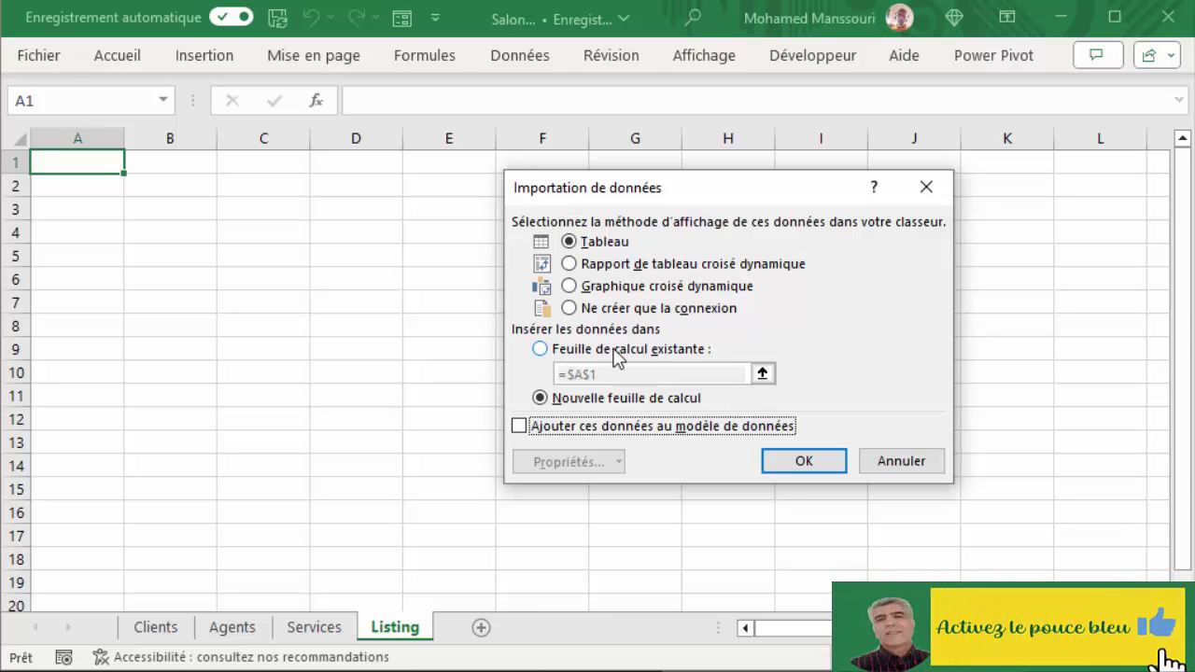
{"action": "left_click", "coordinate": [542, 351]}
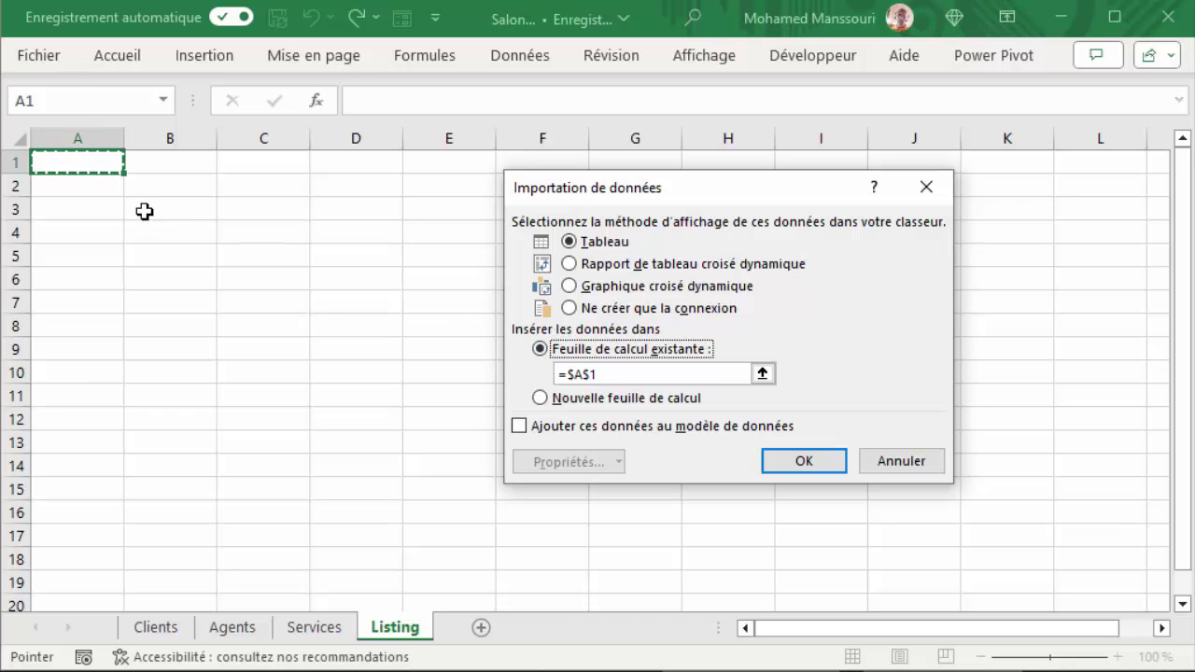
{"action": "left_click", "coordinate": [103, 168]}
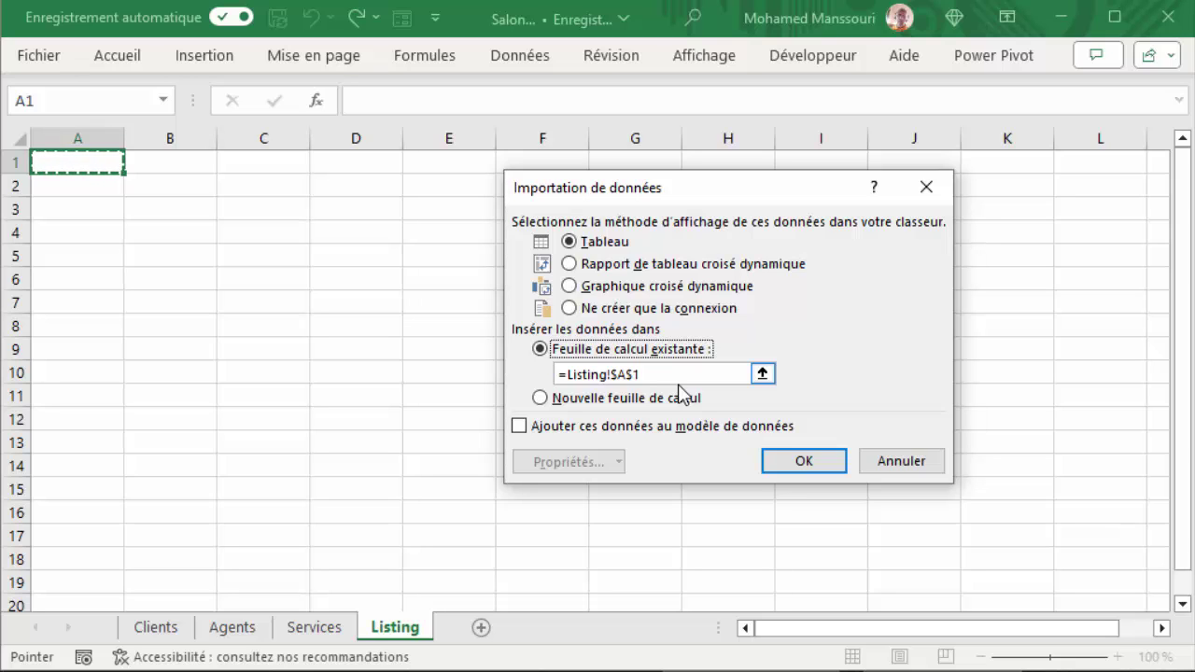
{"action": "left_click", "coordinate": [805, 464]}
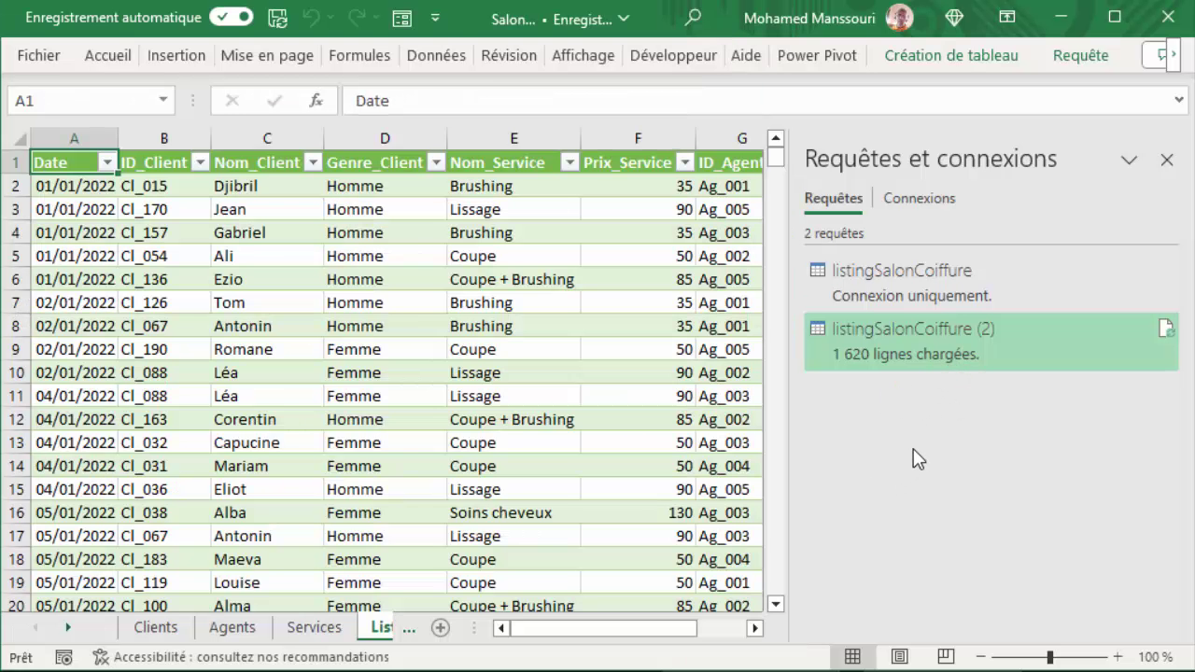
Step: Review the workbook's listingSalonCoiffure queries and close the queries and connections pane
{"action": "mouse_move", "coordinate": [899, 347]}
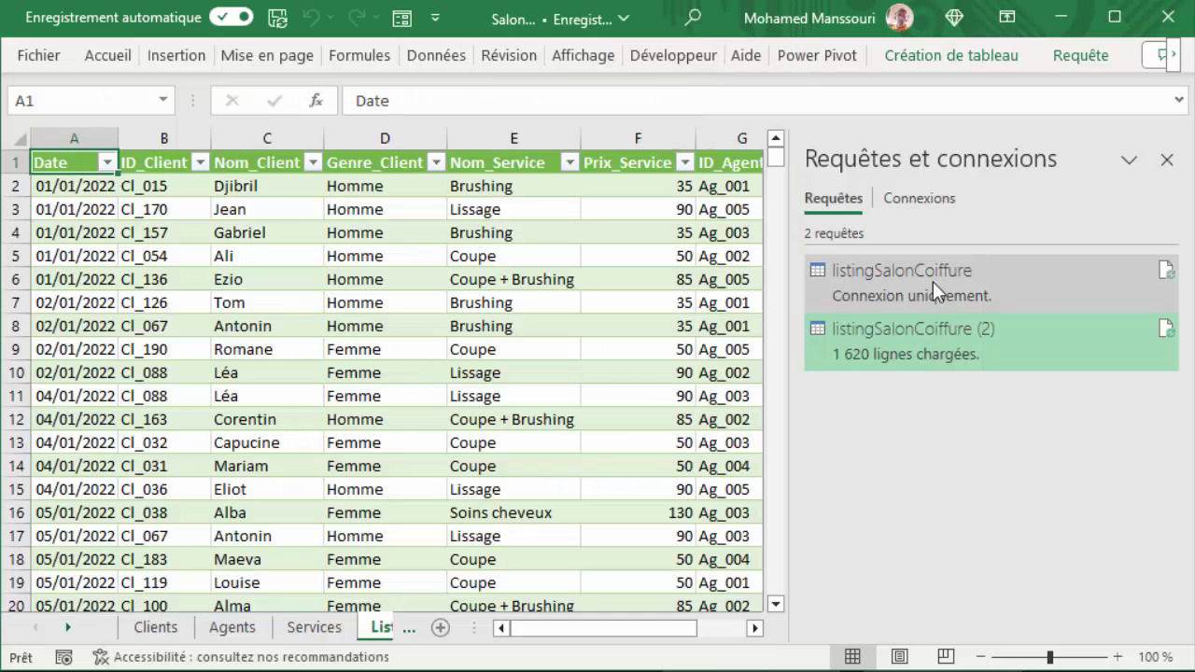
{"action": "mouse_move", "coordinate": [933, 283]}
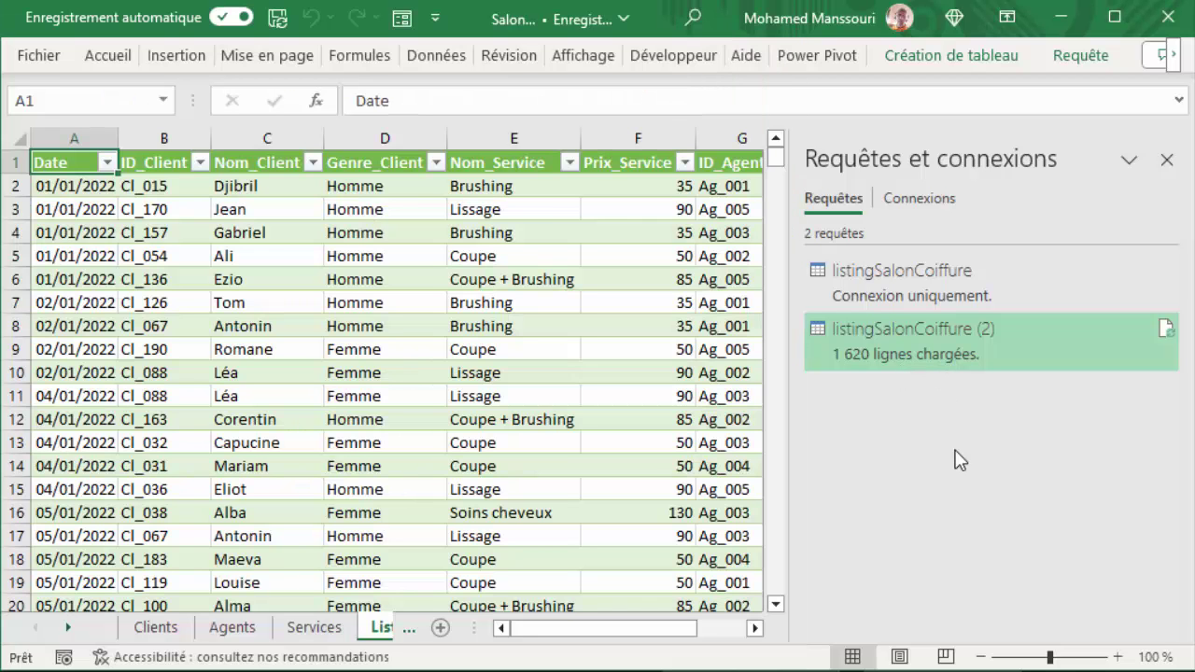
{"action": "left_click", "coordinate": [1167, 160]}
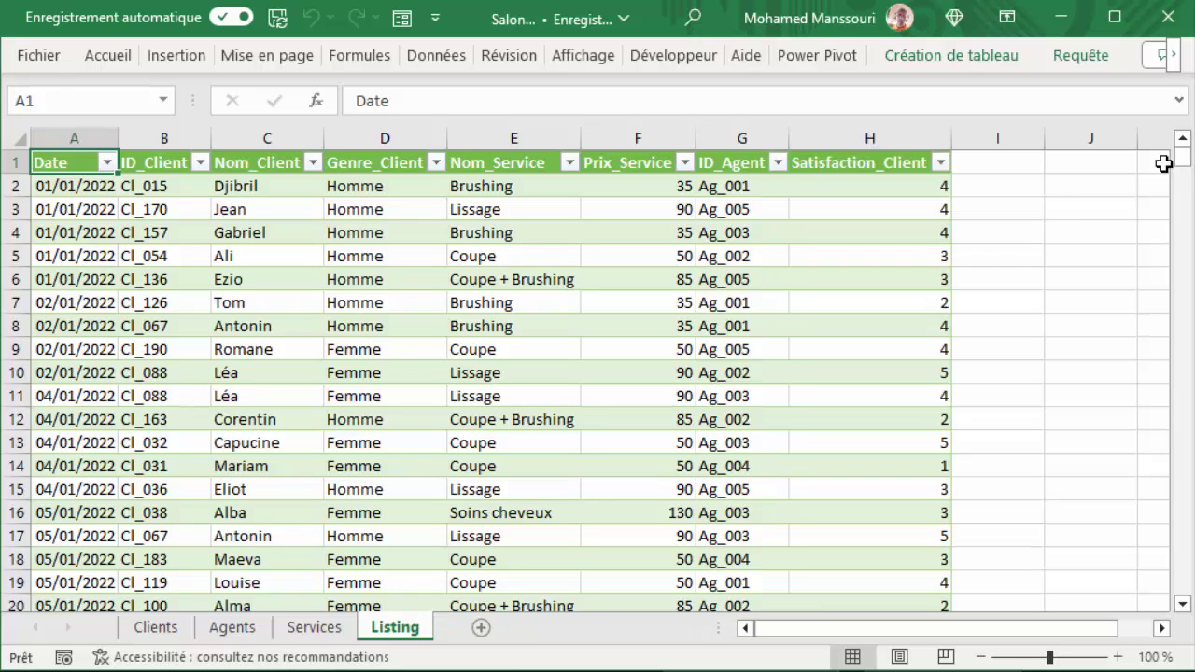
Step: Rename the imported table on the Listing sheet as T_Listing
{"action": "left_click", "coordinate": [566, 319]}
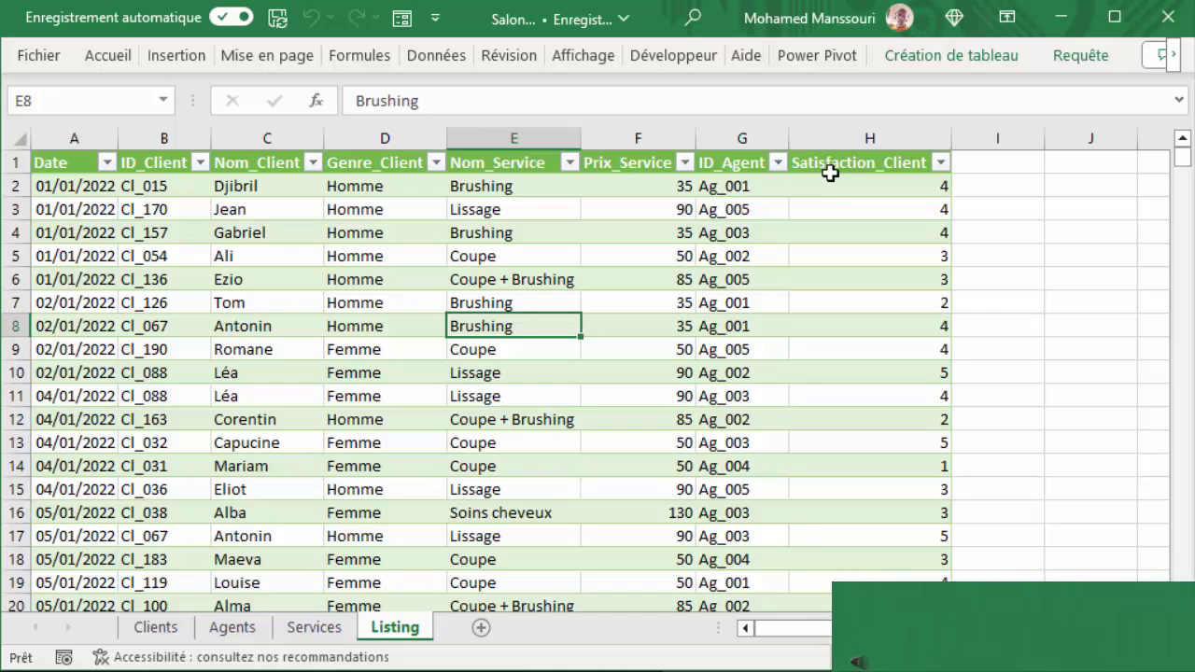
{"action": "left_click", "coordinate": [973, 60]}
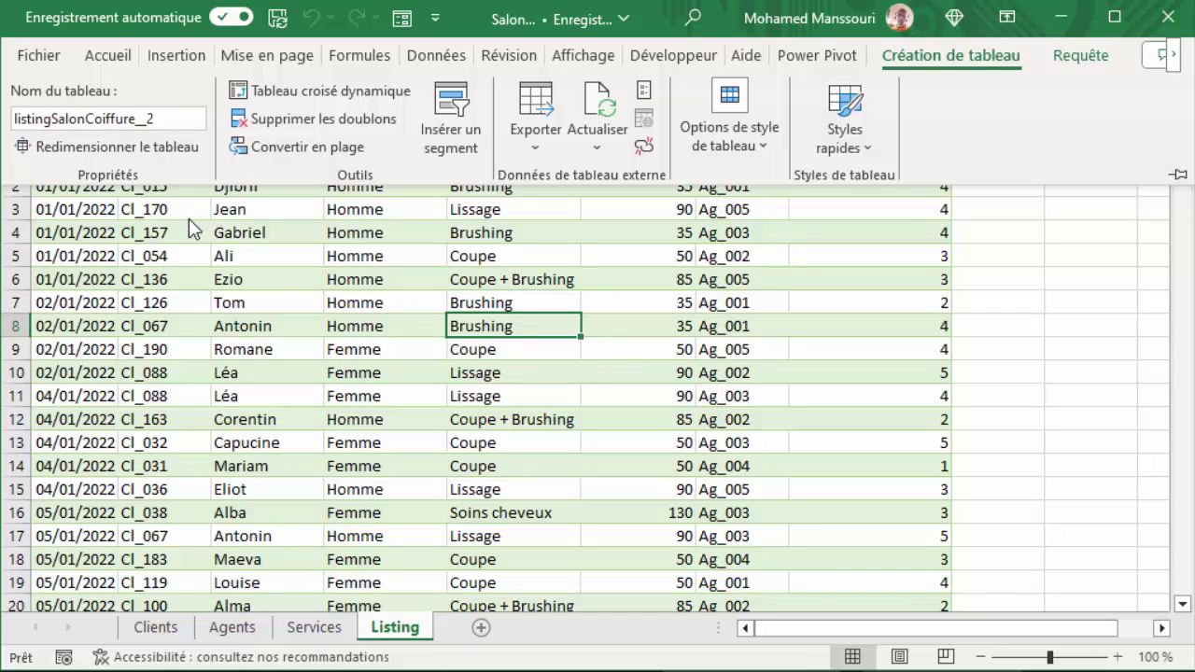
{"action": "left_click", "coordinate": [177, 117]}
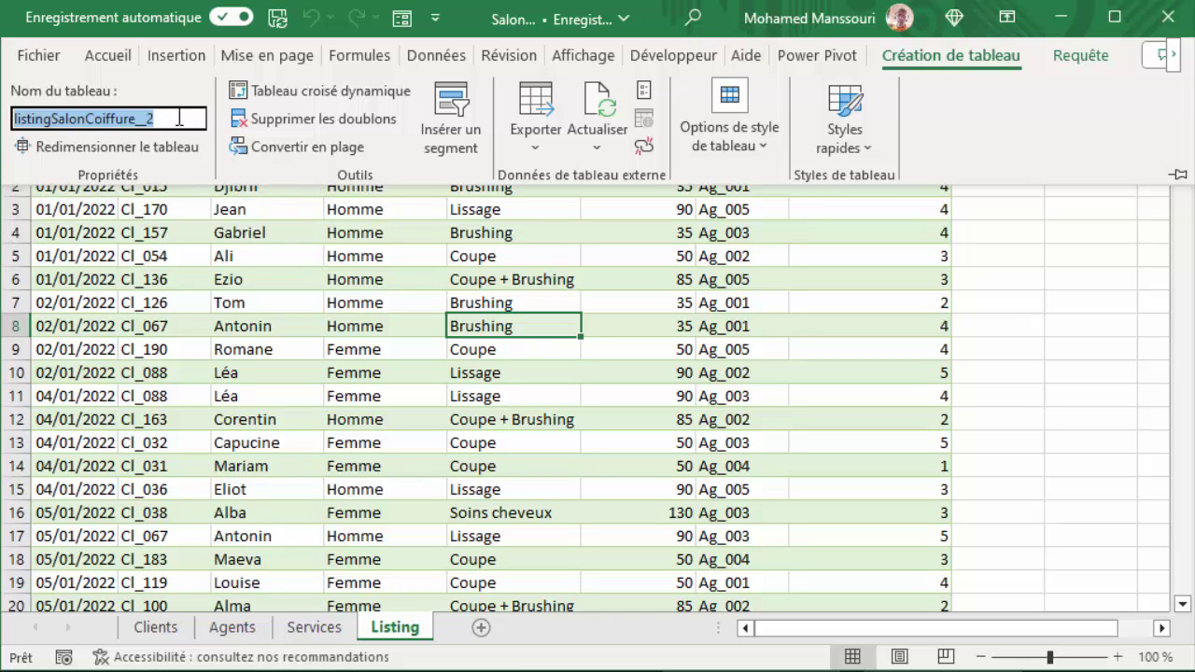
{"action": "type", "text": "T"}
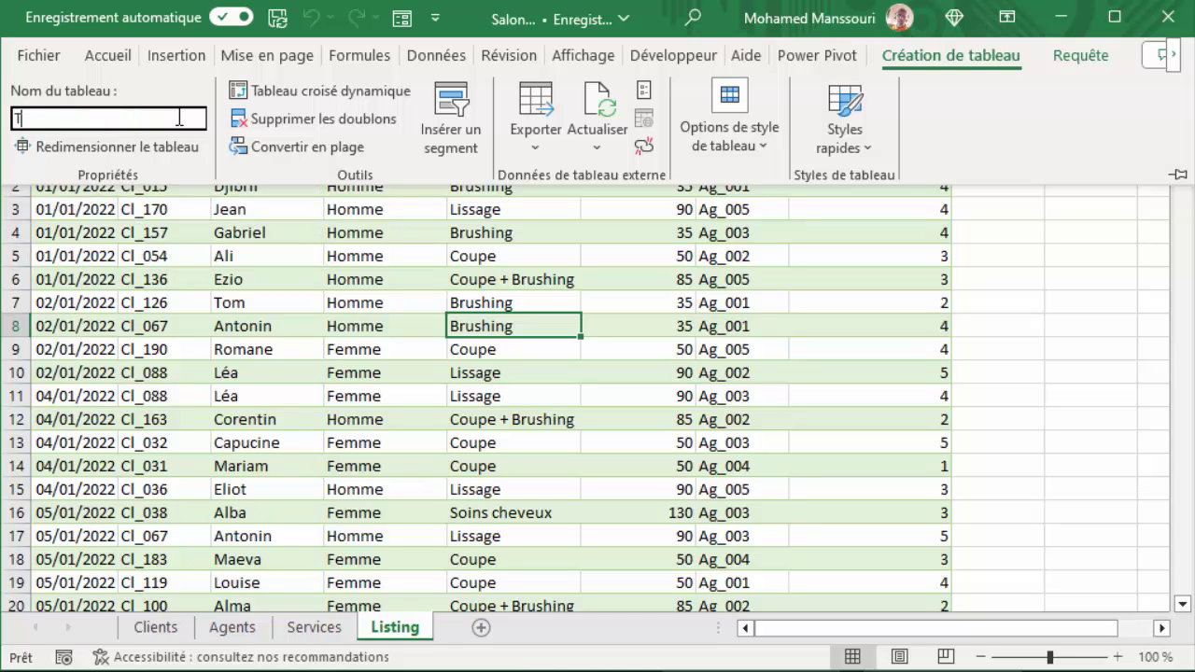
{"action": "type", "text": "_Listing"}
{"action": "key", "text": "Return"}
{"action": "left_click", "coordinate": [364, 322]}
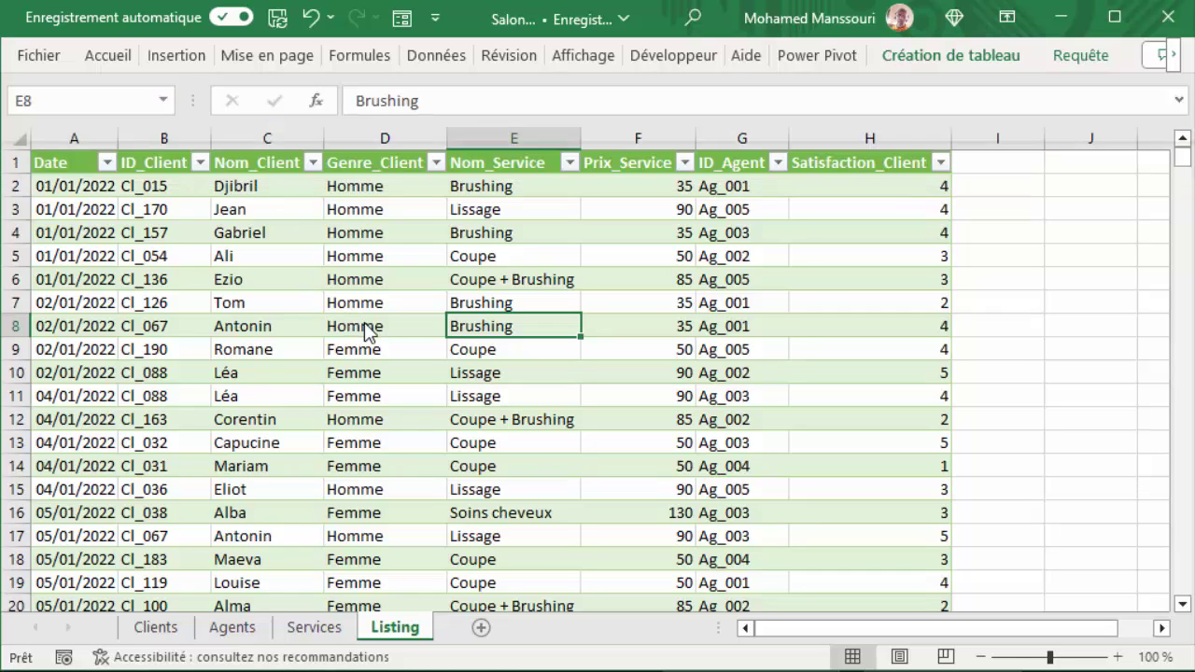
Step: Go to the named table T_Listing to check its range, and clear the selection
{"action": "left_click", "coordinate": [165, 105]}
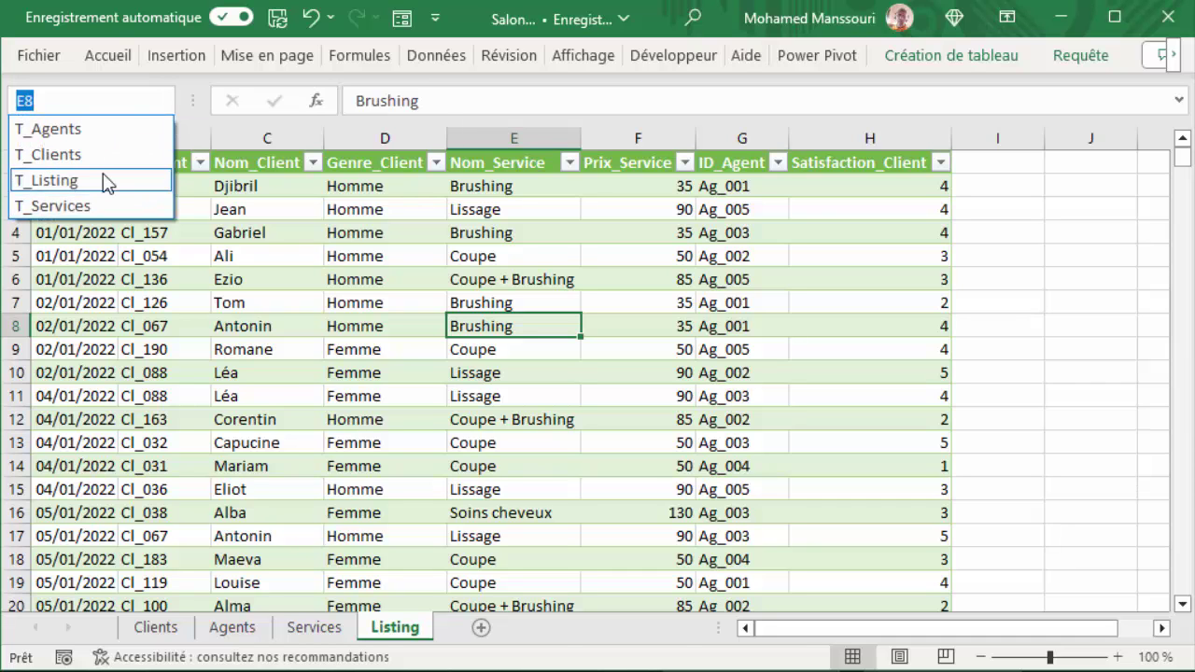
{"action": "left_click", "coordinate": [106, 182]}
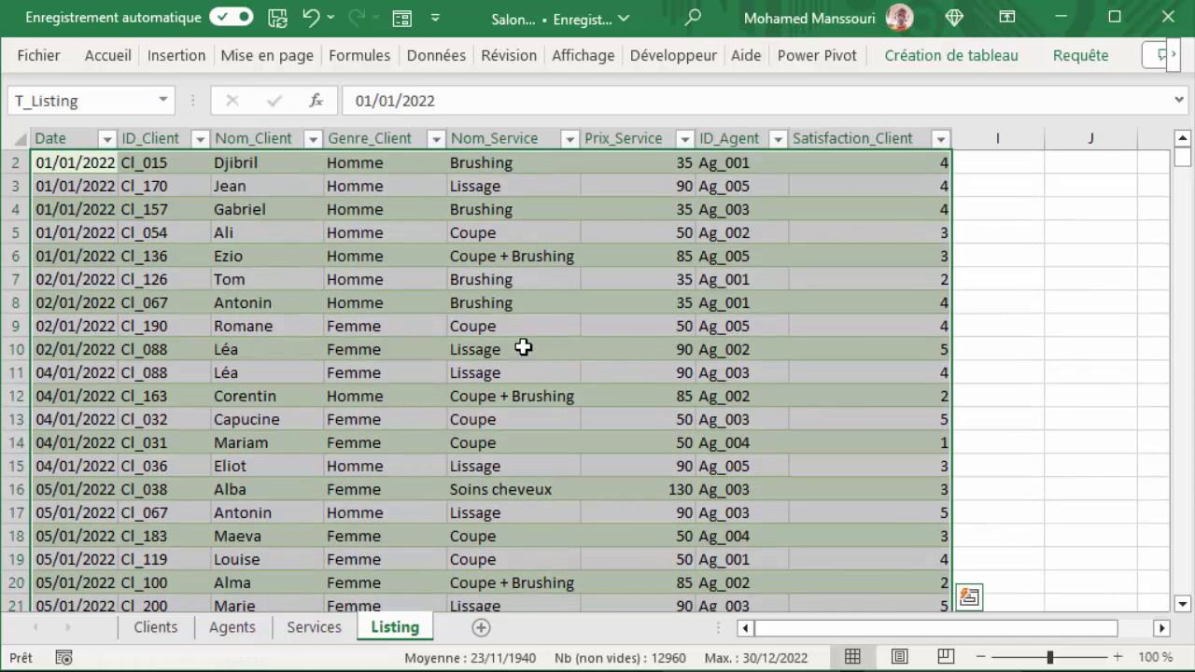
{"action": "left_click", "coordinate": [523, 348]}
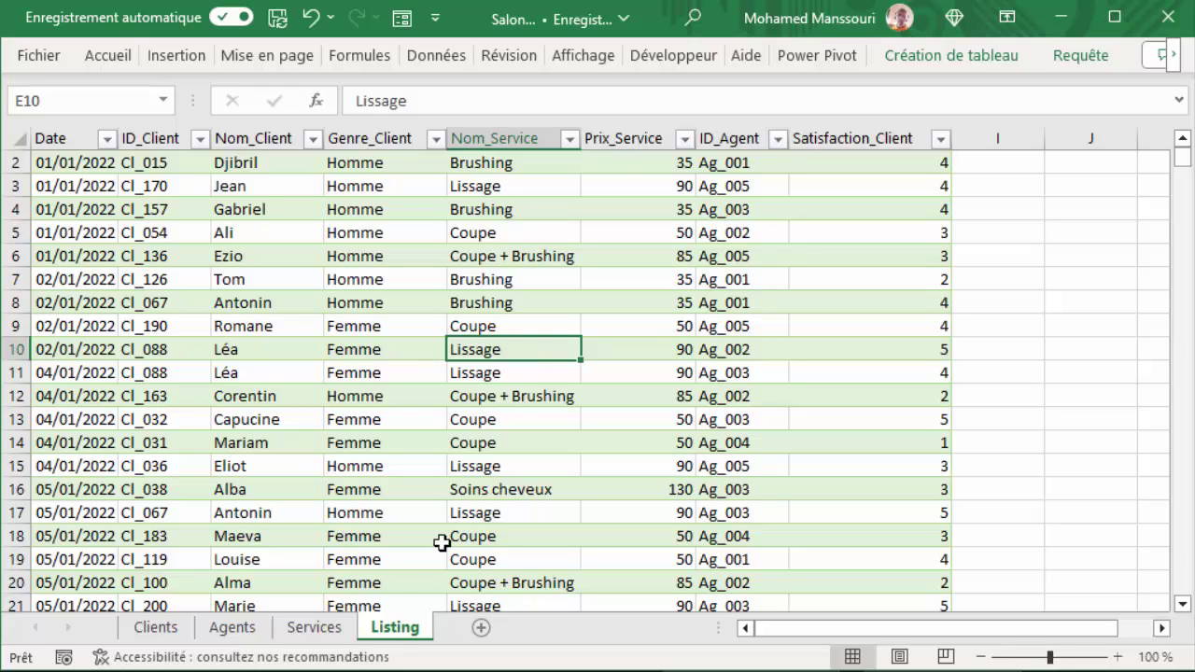
Step: Go to the named table T_Services on the Services sheet and T_Agents on the Agents sheet to check their ranges
{"action": "left_click", "coordinate": [328, 641]}
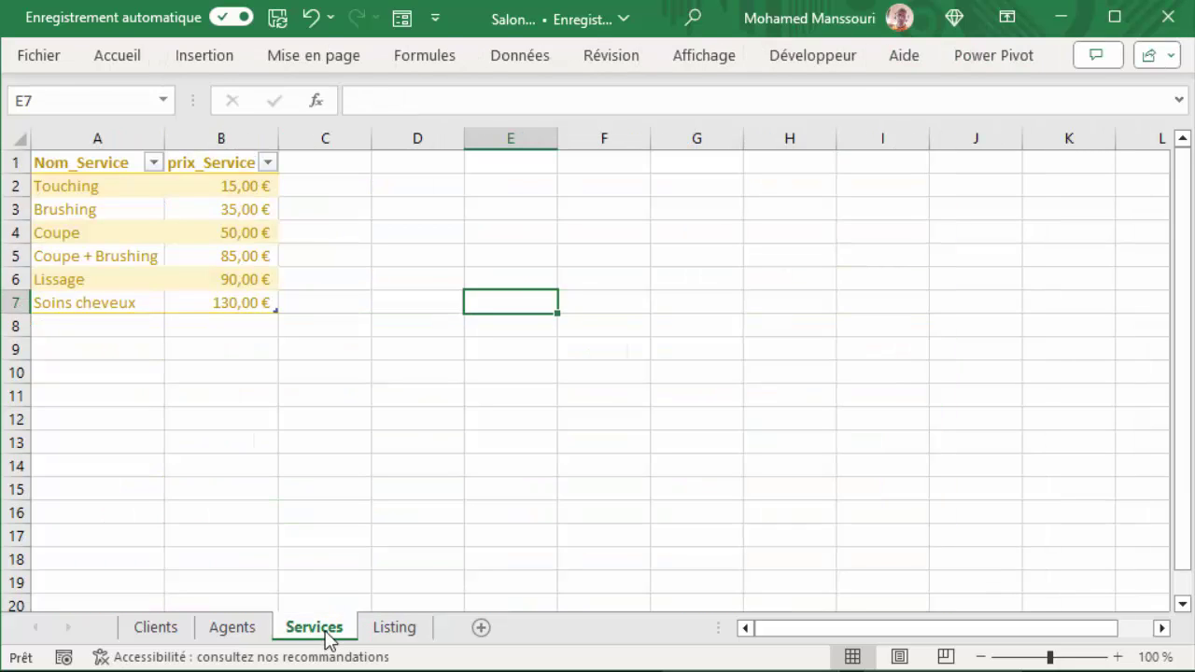
{"action": "left_click", "coordinate": [164, 101]}
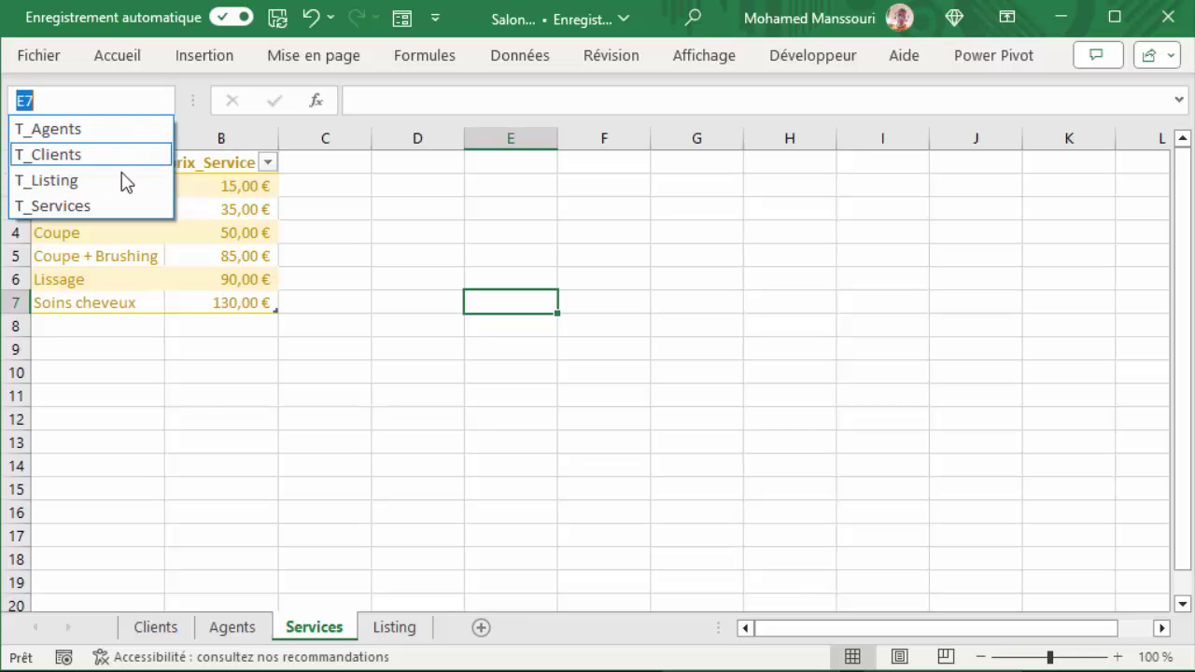
{"action": "left_click", "coordinate": [124, 206]}
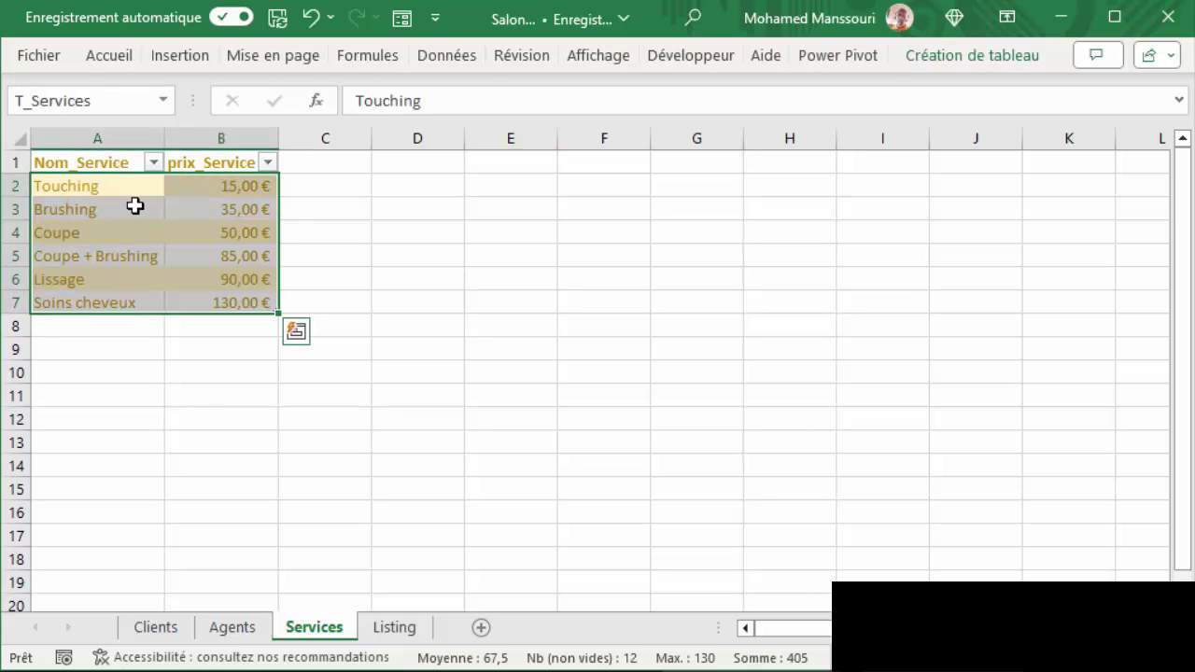
{"action": "left_click", "coordinate": [233, 628]}
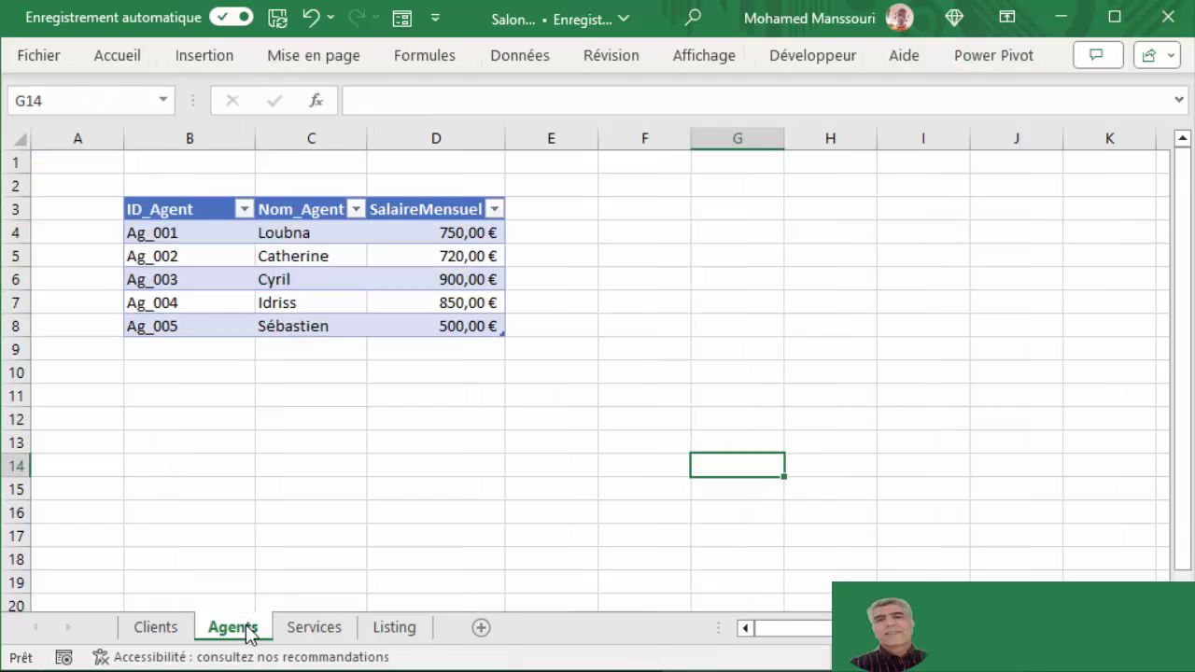
{"action": "left_click", "coordinate": [164, 100]}
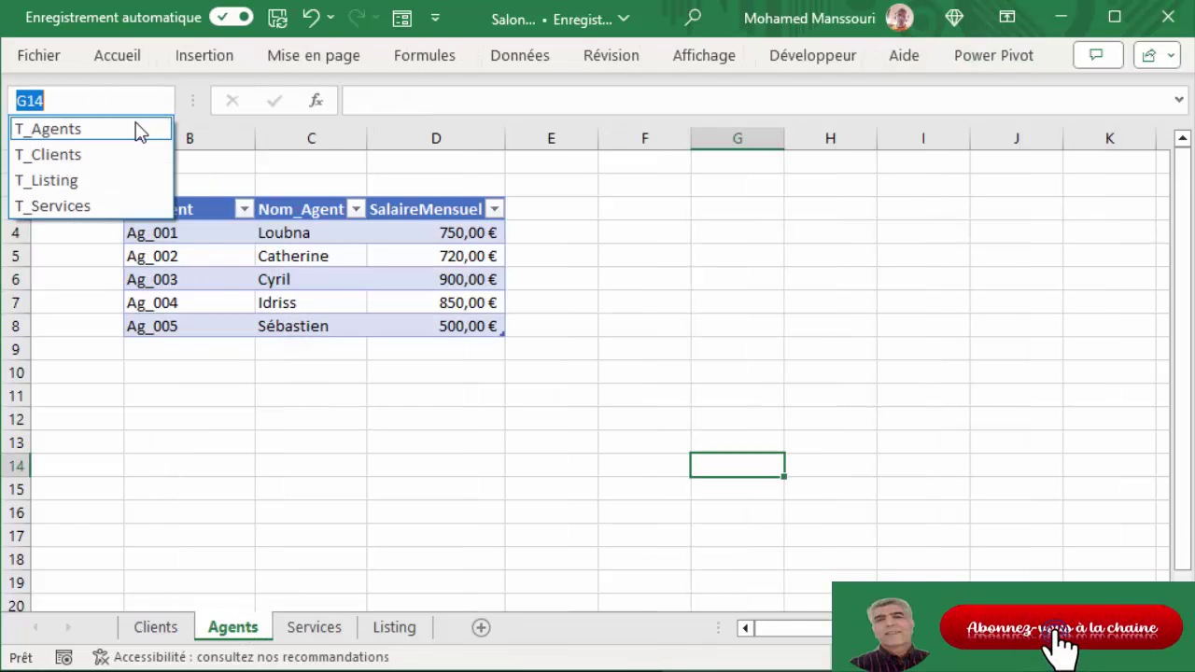
{"action": "left_click", "coordinate": [136, 129]}
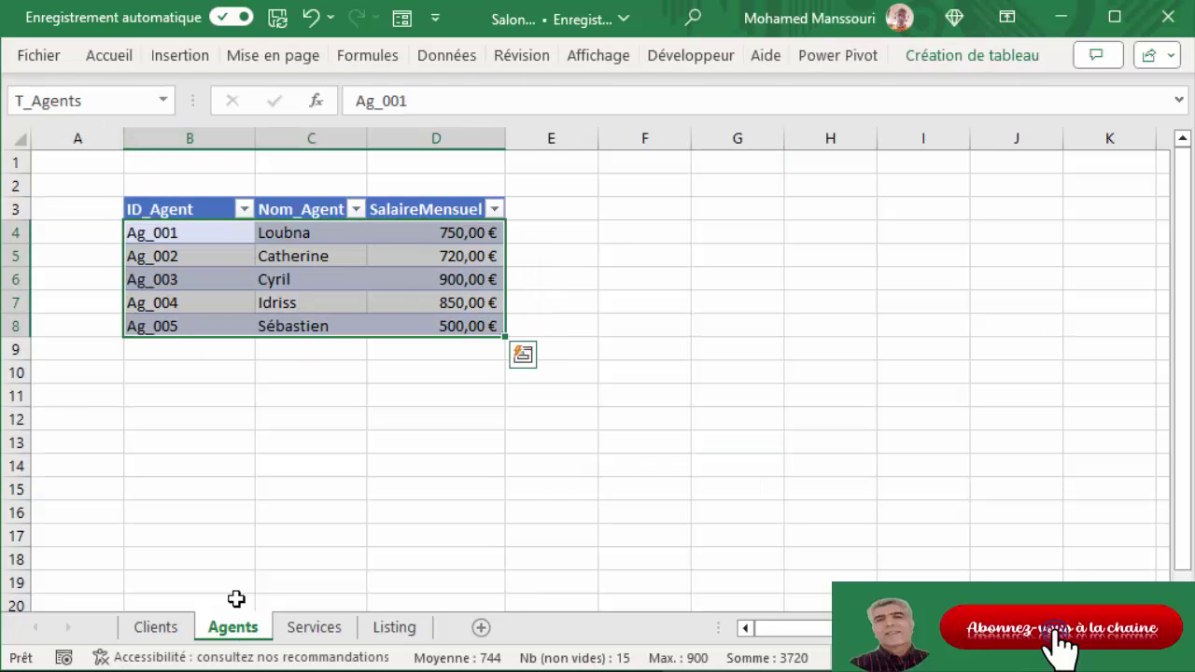
Step: Go to the named table T_Clients on the Clients sheet to check its range, and clear the selection
{"action": "left_click", "coordinate": [167, 633]}
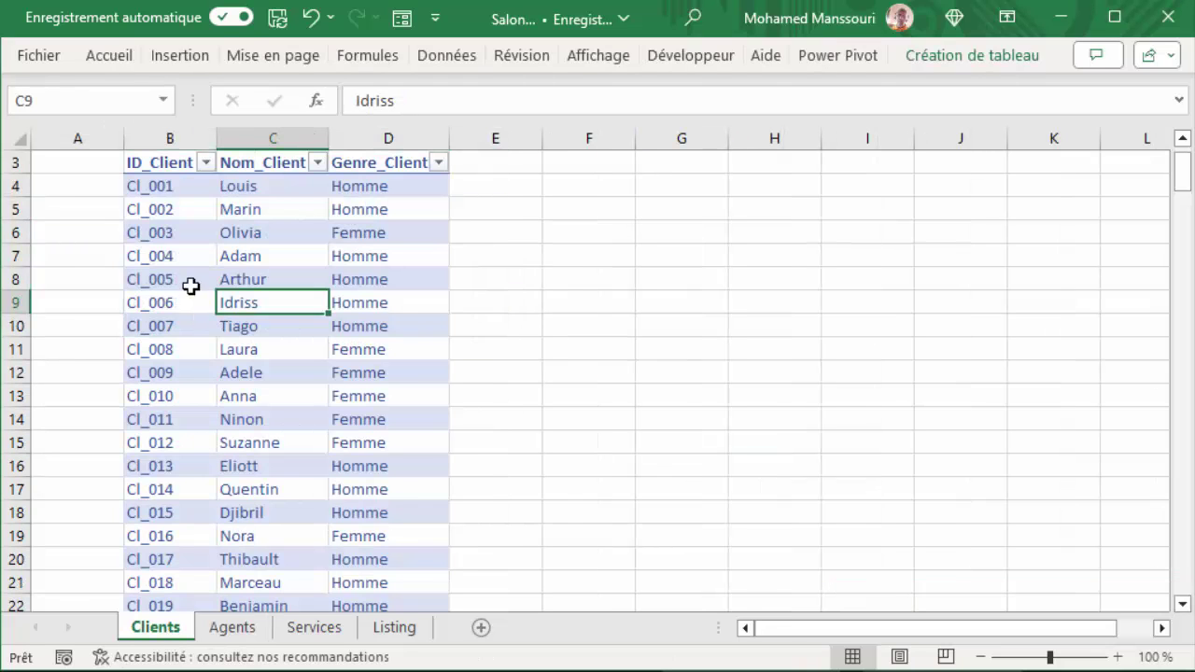
{"action": "left_click", "coordinate": [165, 100]}
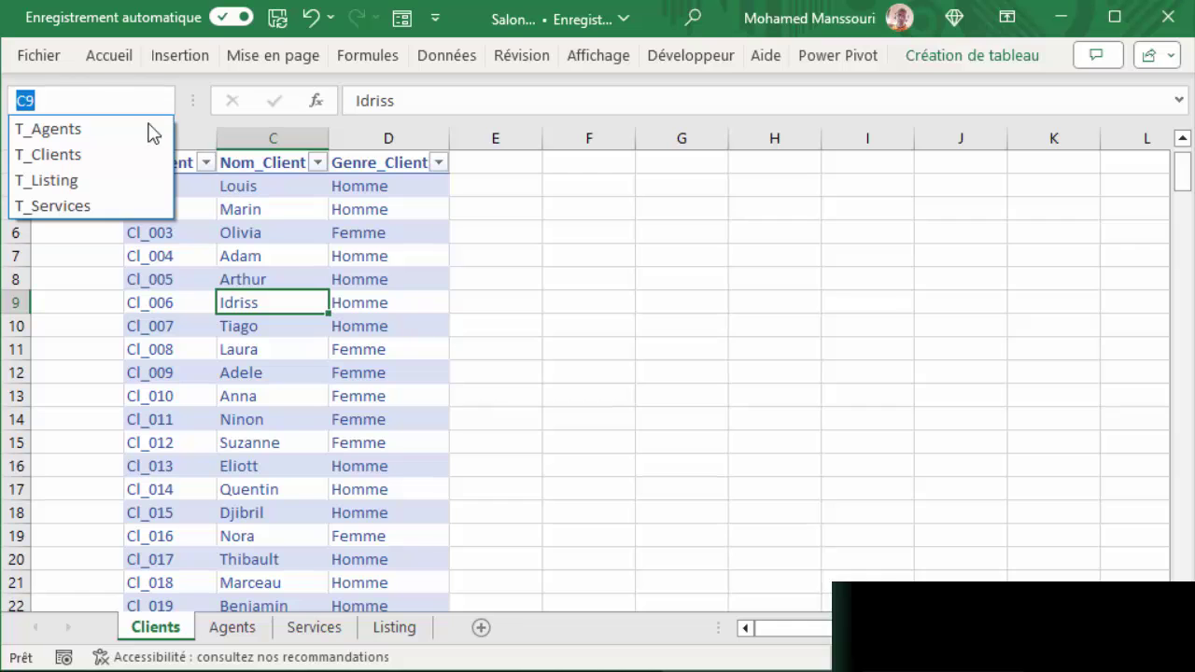
{"action": "left_click", "coordinate": [136, 155]}
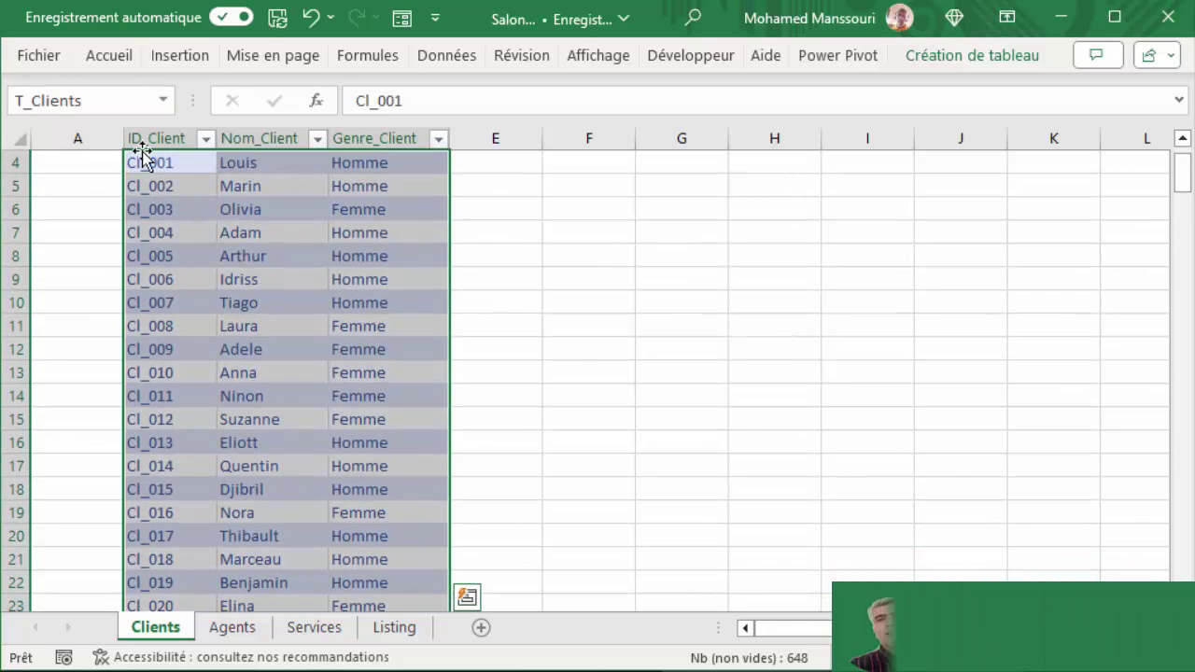
{"action": "left_click", "coordinate": [832, 371]}
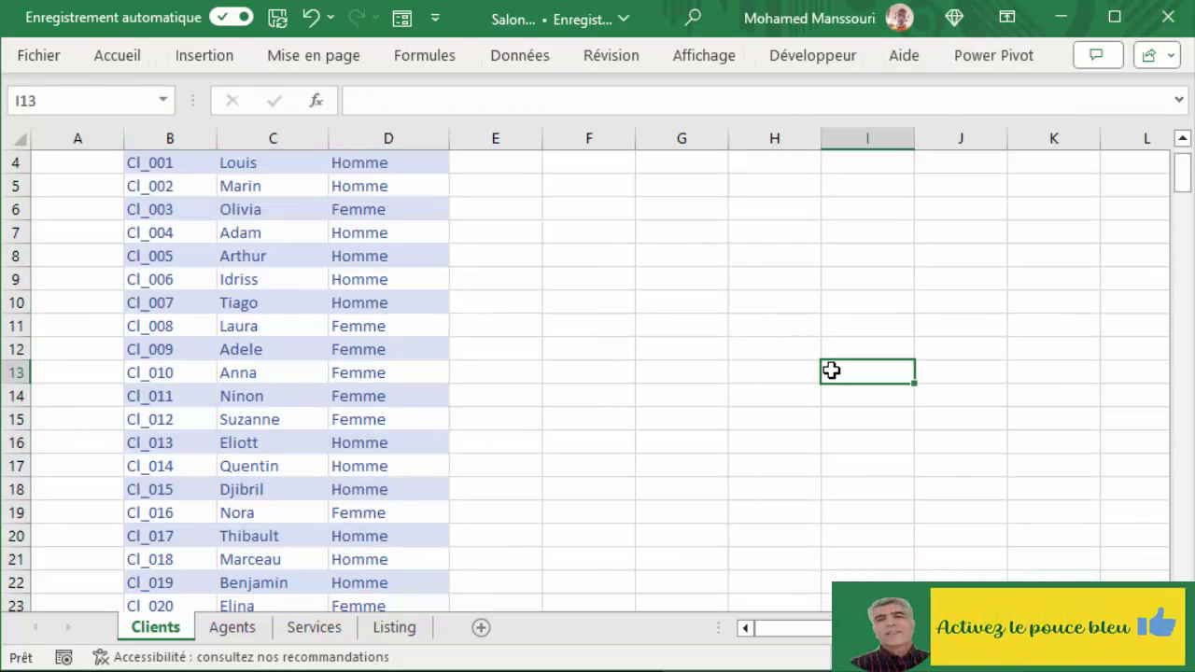